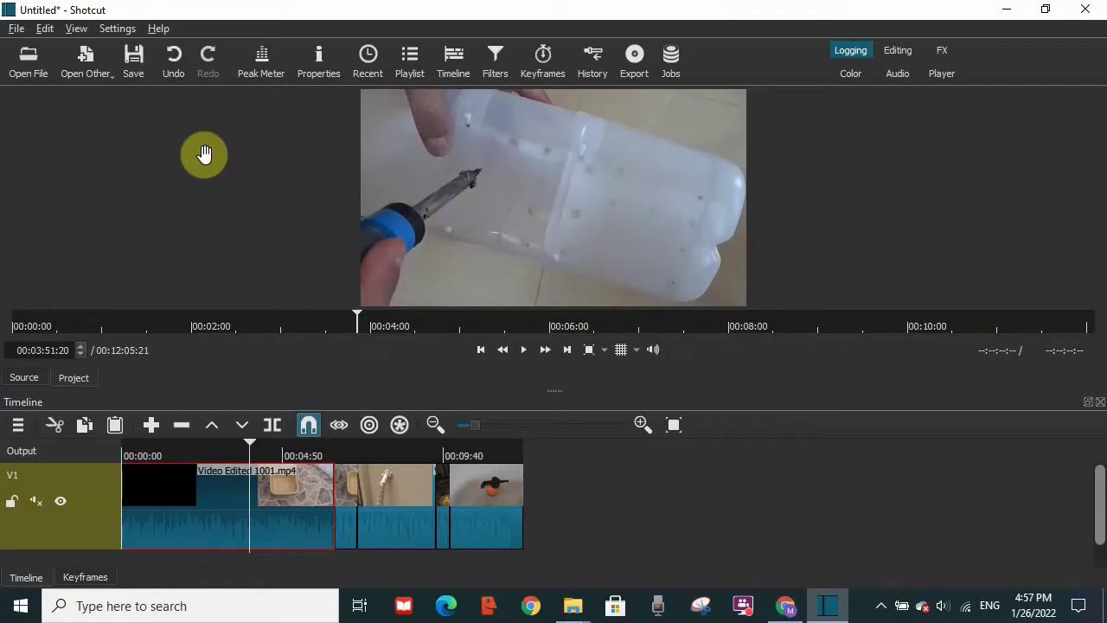
Step: Add the 360: Equirectangular Mask video filter to the first clip on track V1
left_click(76, 27)
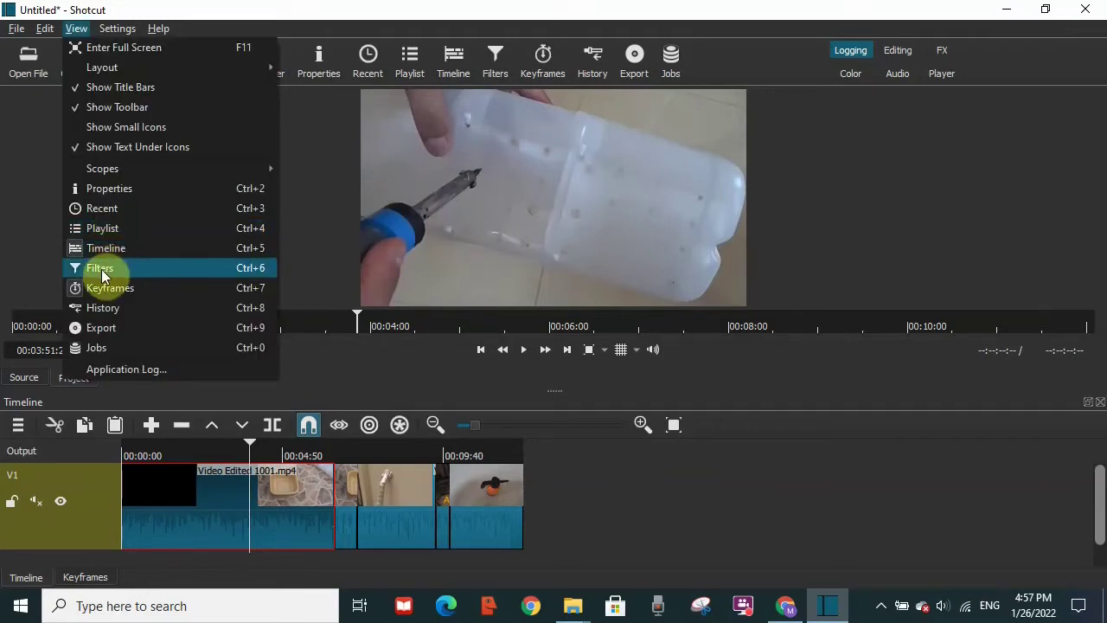
left_click(101, 272)
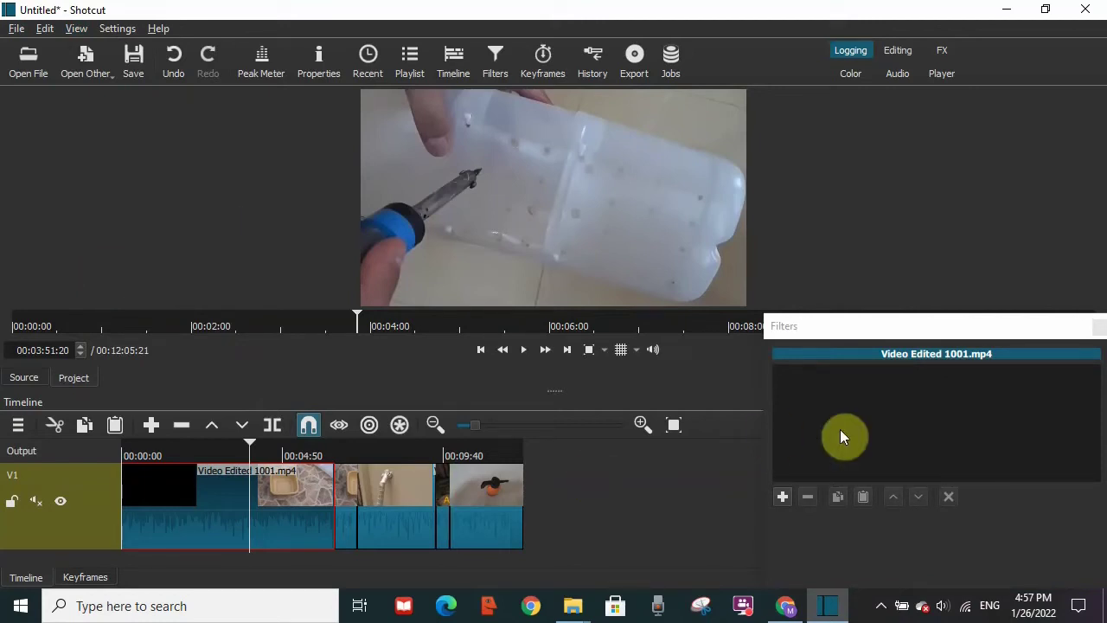
left_click(354, 515)
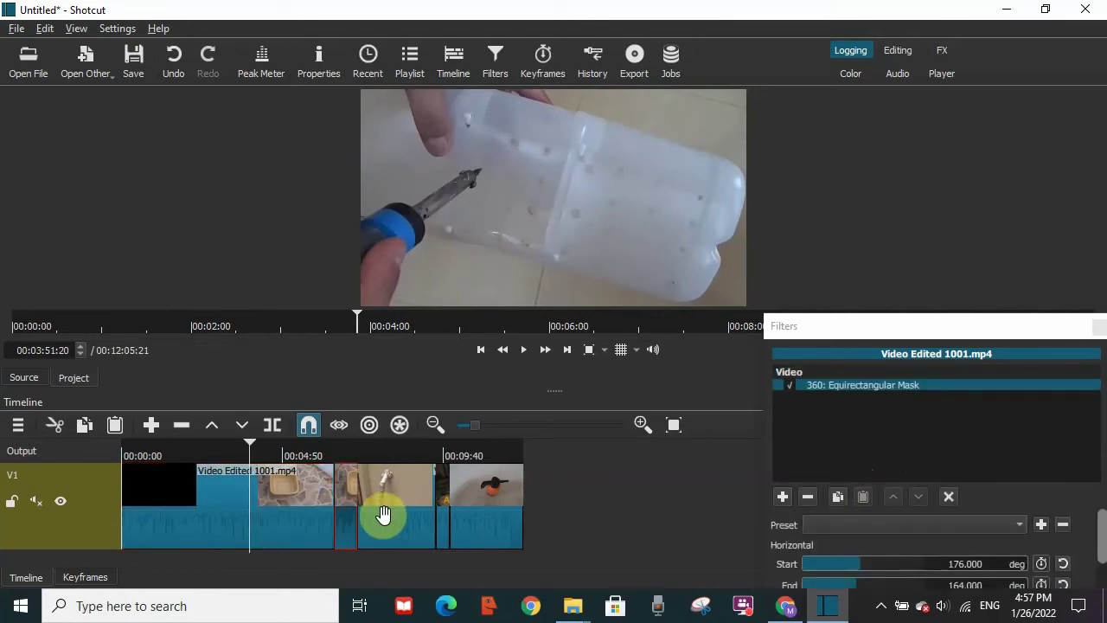
left_click(299, 517)
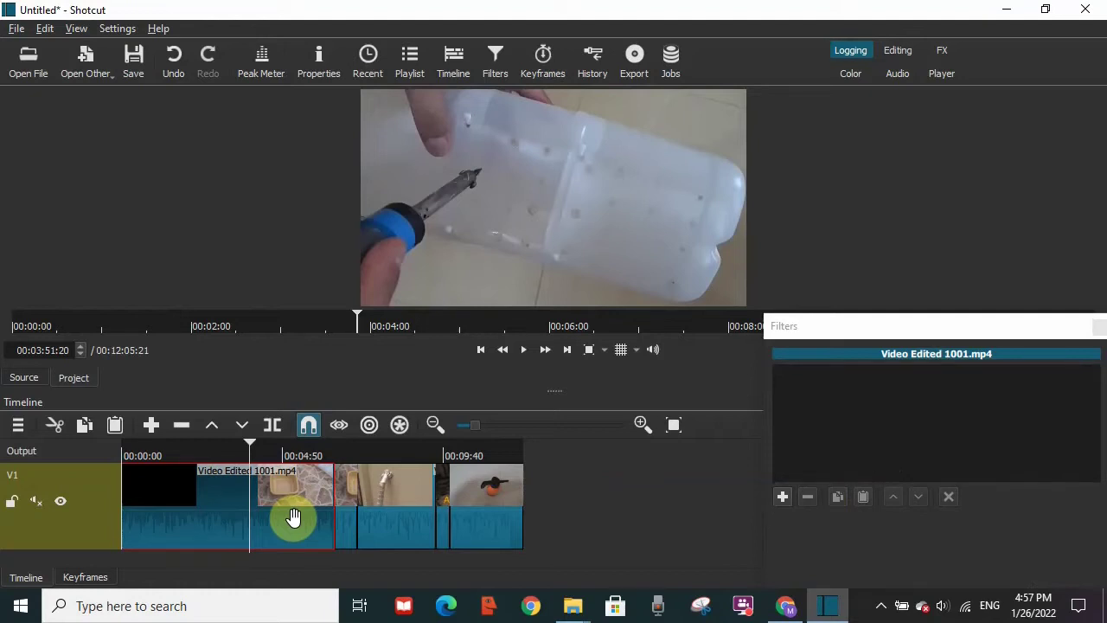
left_click(783, 496)
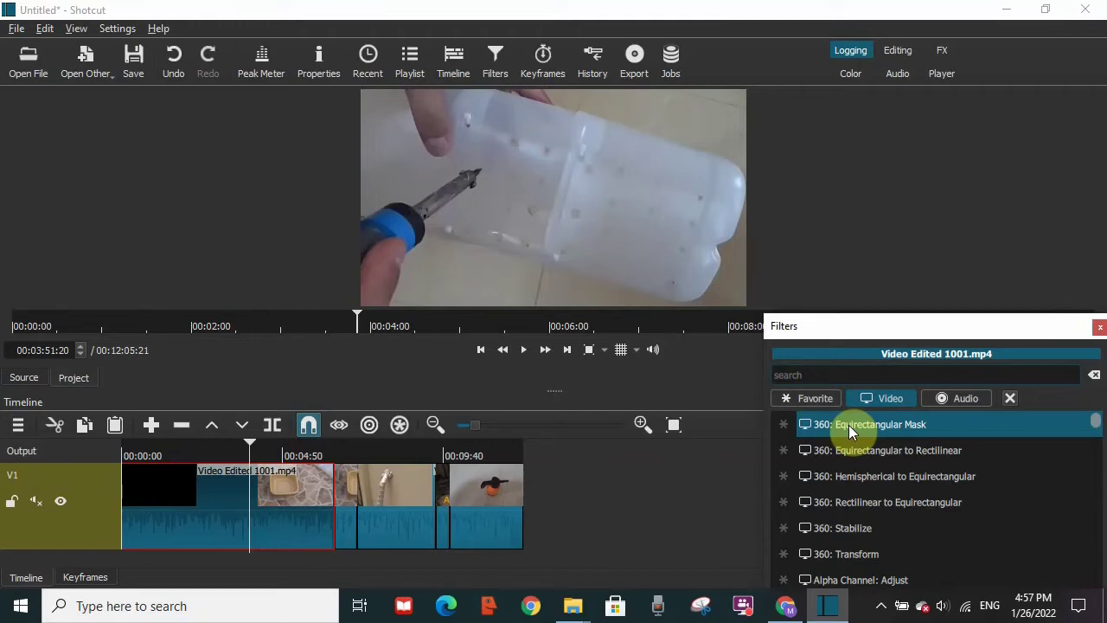
left_click(848, 425)
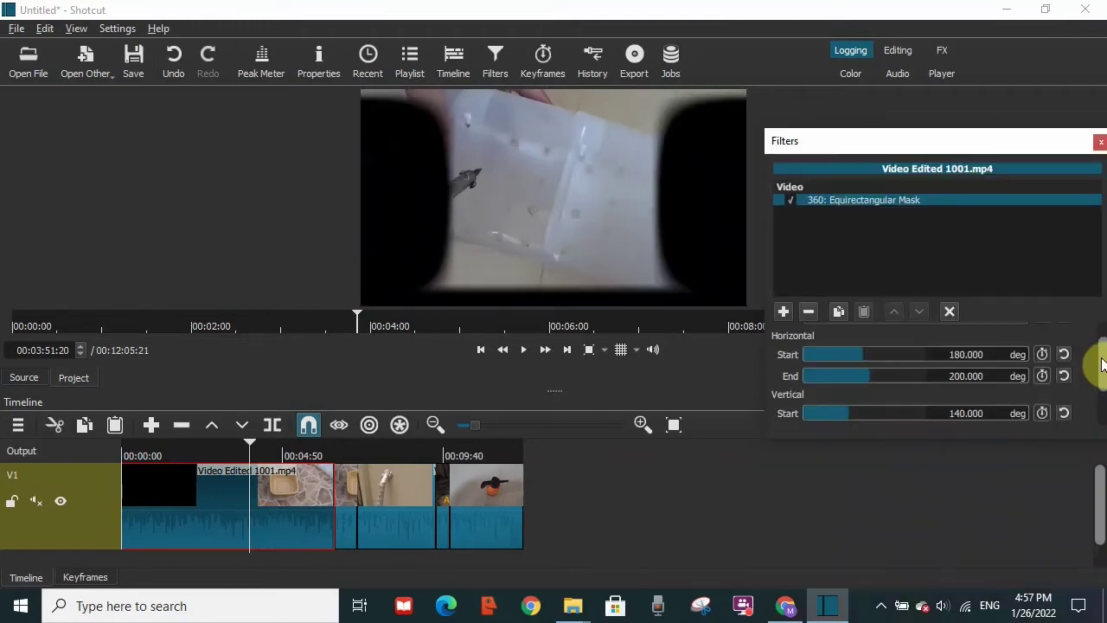
Step: Try a horizontal start of 137 degrees and a horizontal end of 129 degrees for the mask
left_click_drag(1102, 363, 812, 387)
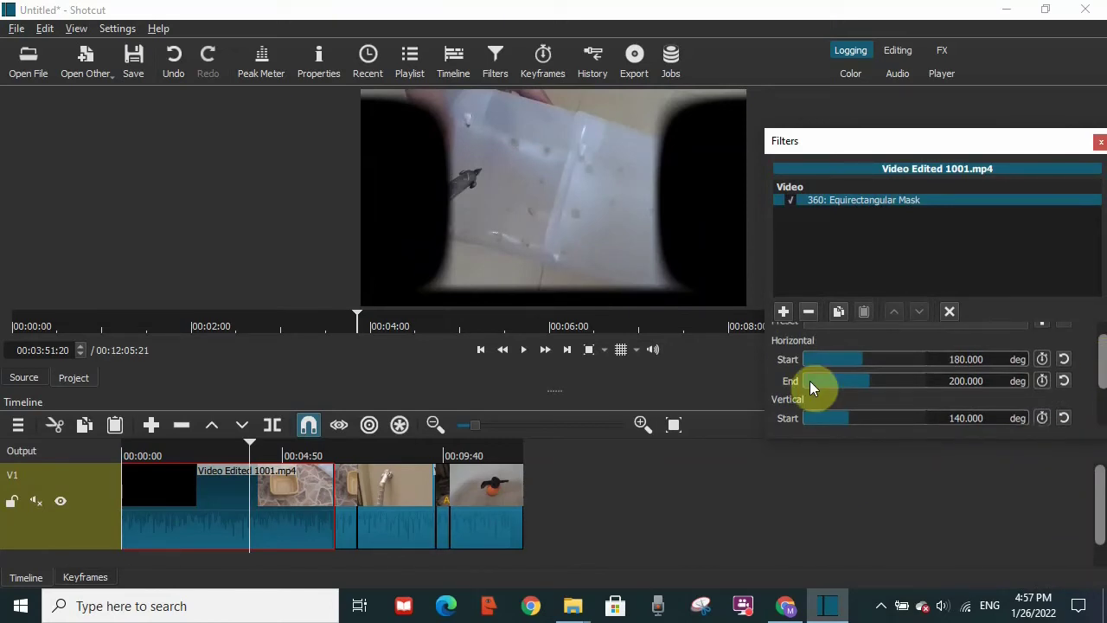
scroll(810, 380, "down", 1)
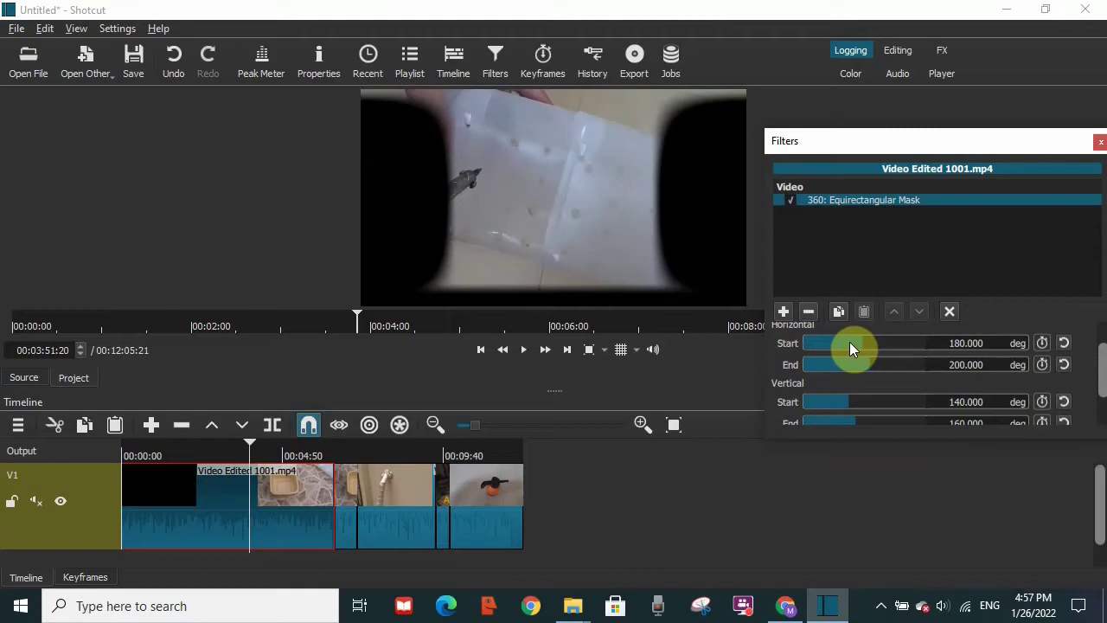
mouse_move(849, 344)
left_mouse_down()
mouse_move(798, 344)
mouse_move(834, 343)
left_mouse_up()
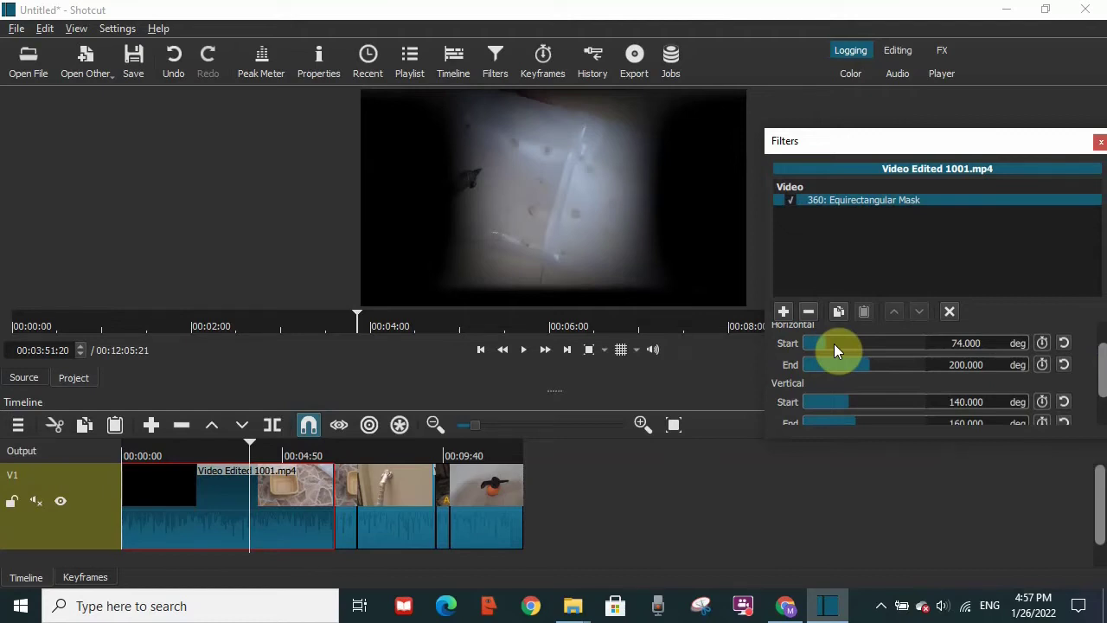
mouse_move(834, 343)
left_mouse_down()
mouse_move(817, 345)
mouse_move(850, 347)
left_mouse_up()
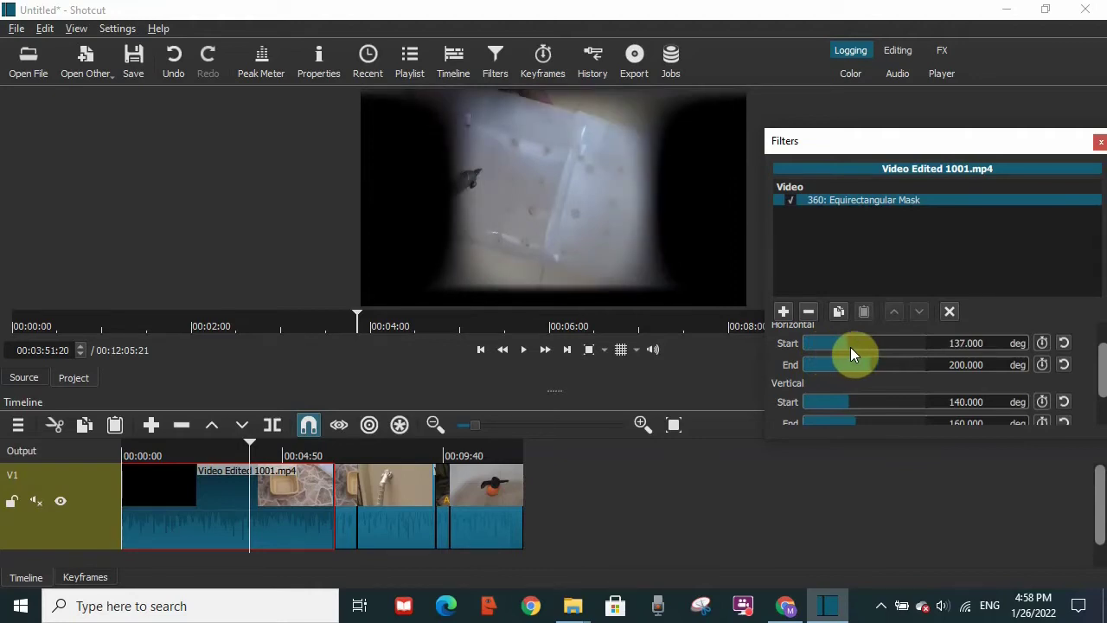
left_click_drag(861, 367, 848, 368)
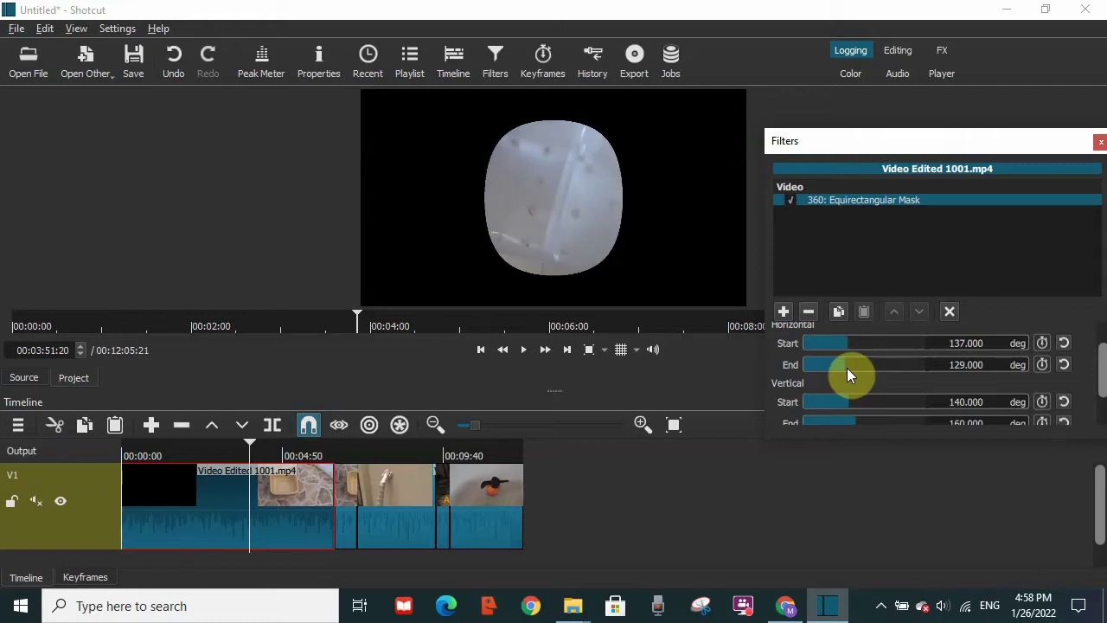
Step: Adjust the mask's horizontal start to 144 degrees and its horizontal end to 149 degrees
left_click_drag(849, 341, 854, 341)
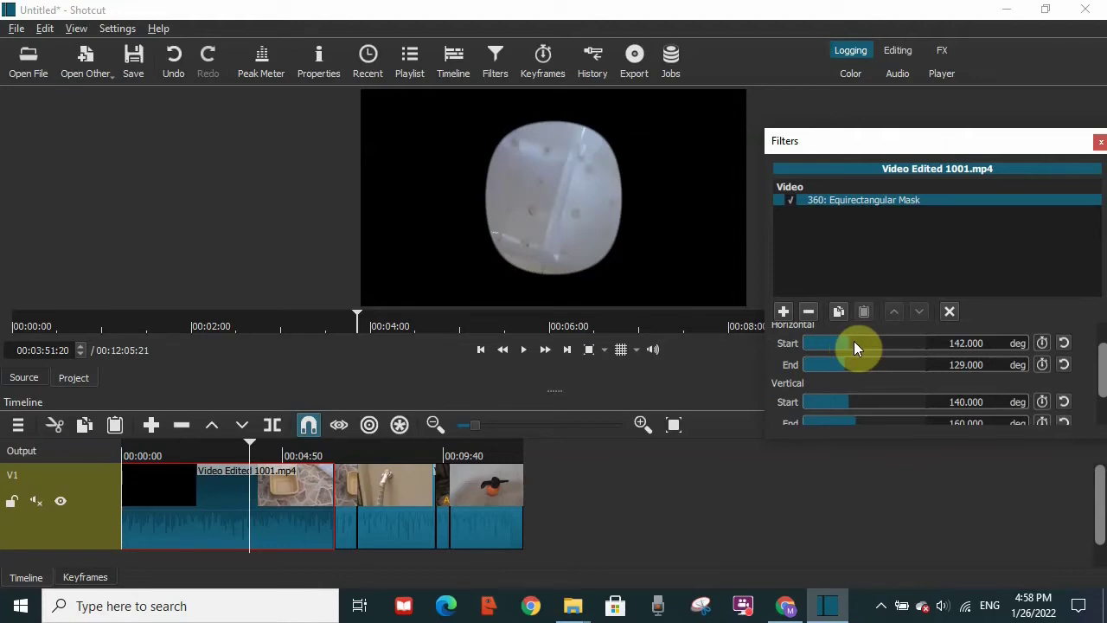
left_click_drag(854, 346, 871, 344)
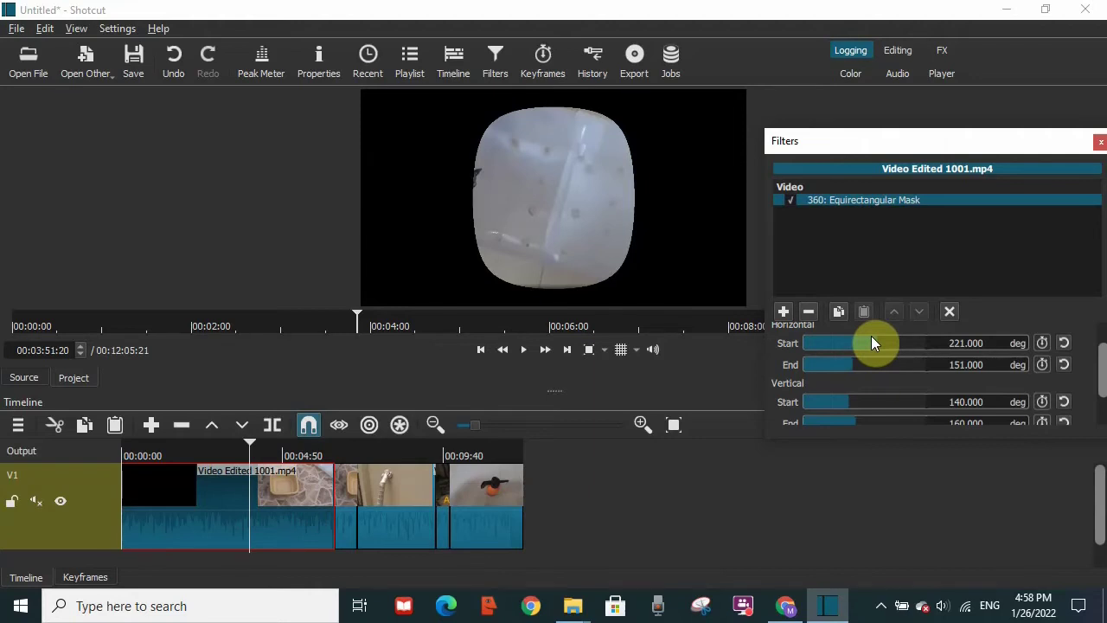
left_click_drag(871, 337, 849, 348)
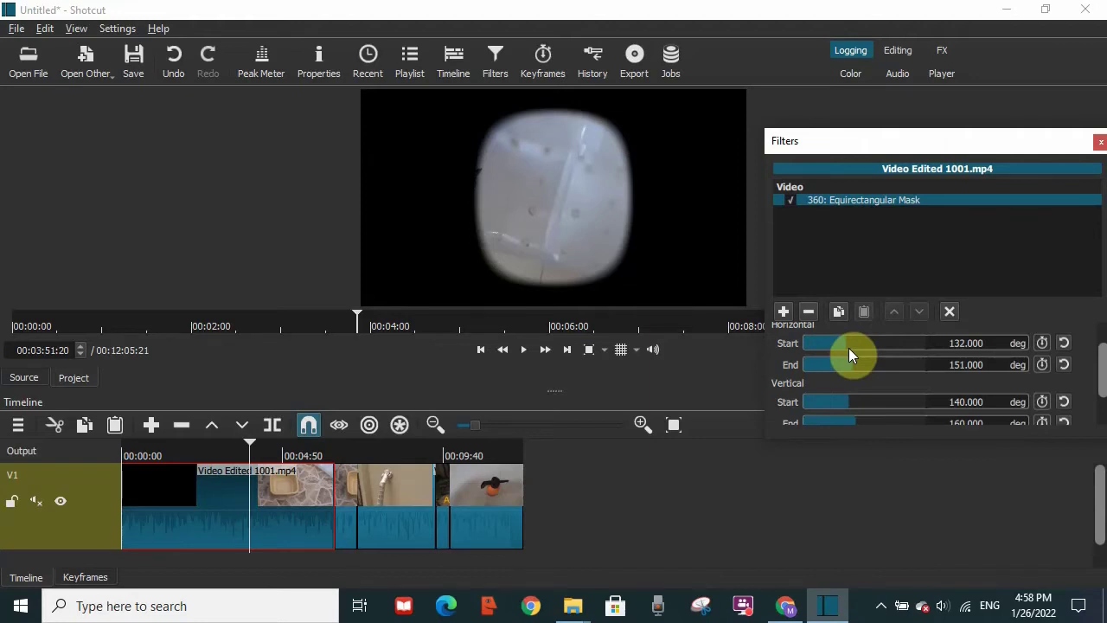
left_click_drag(848, 348, 872, 363)
left_click(861, 363)
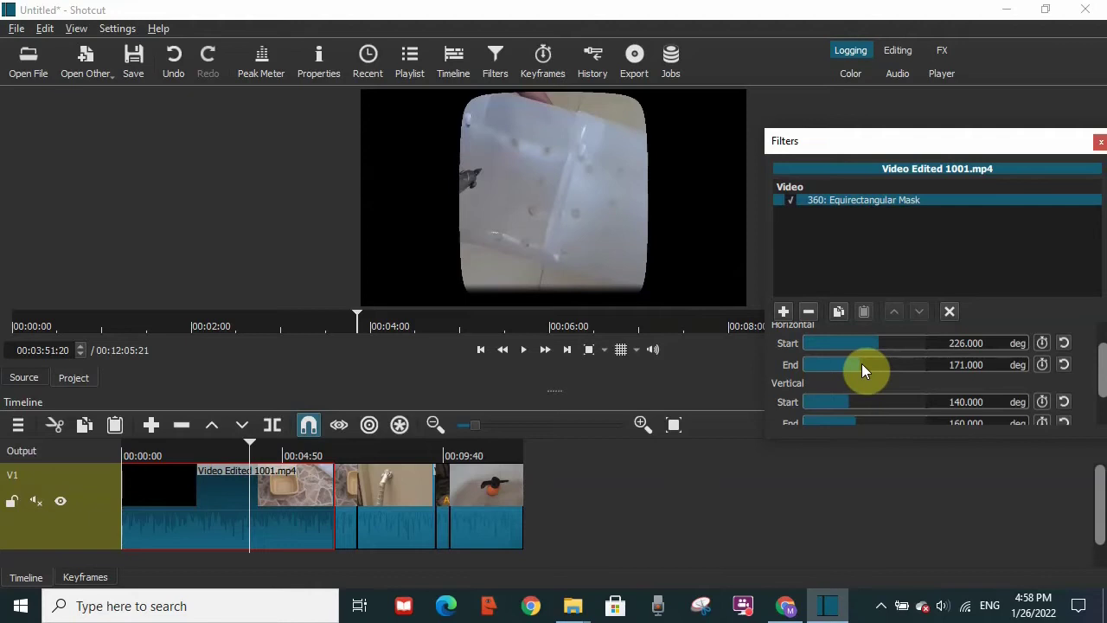
left_click(852, 364)
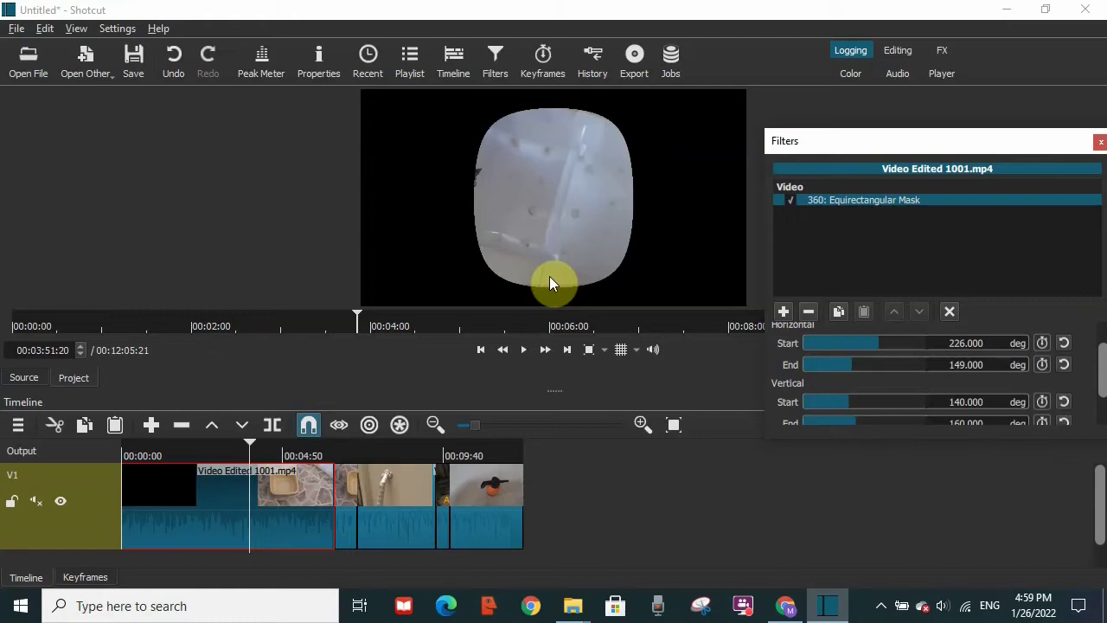
left_click_drag(877, 344, 875, 344)
left_click_drag(875, 344, 855, 342)
left_click_drag(854, 342, 848, 345)
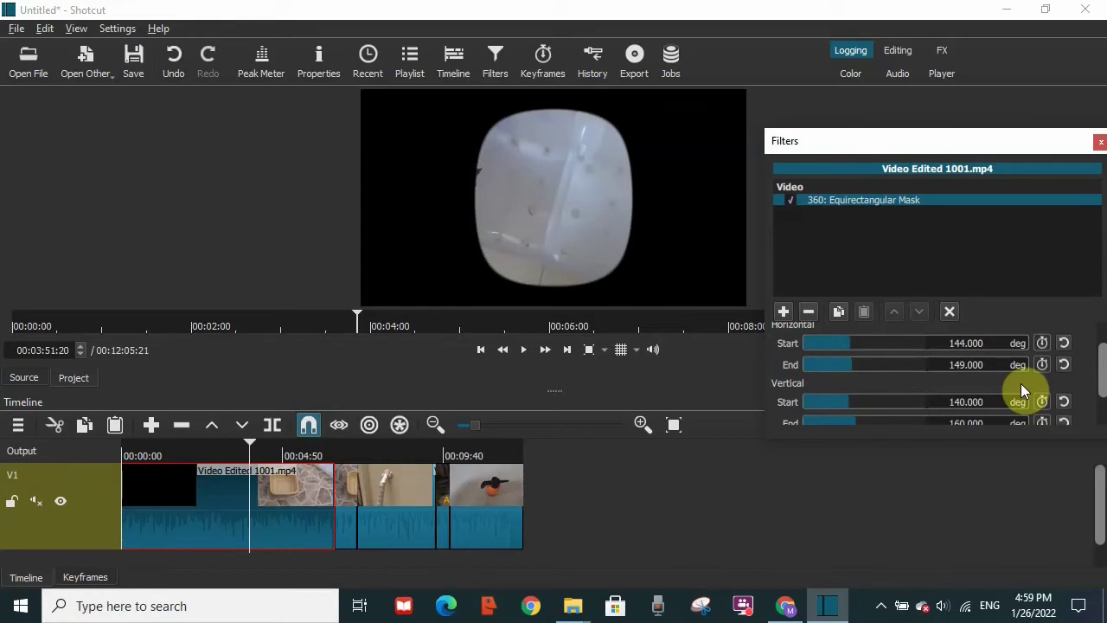
Step: Set both the vertical start and the vertical end of the mask to 196 degrees
scroll(1021, 384, "down", 1)
left_click_drag(848, 375, 906, 376)
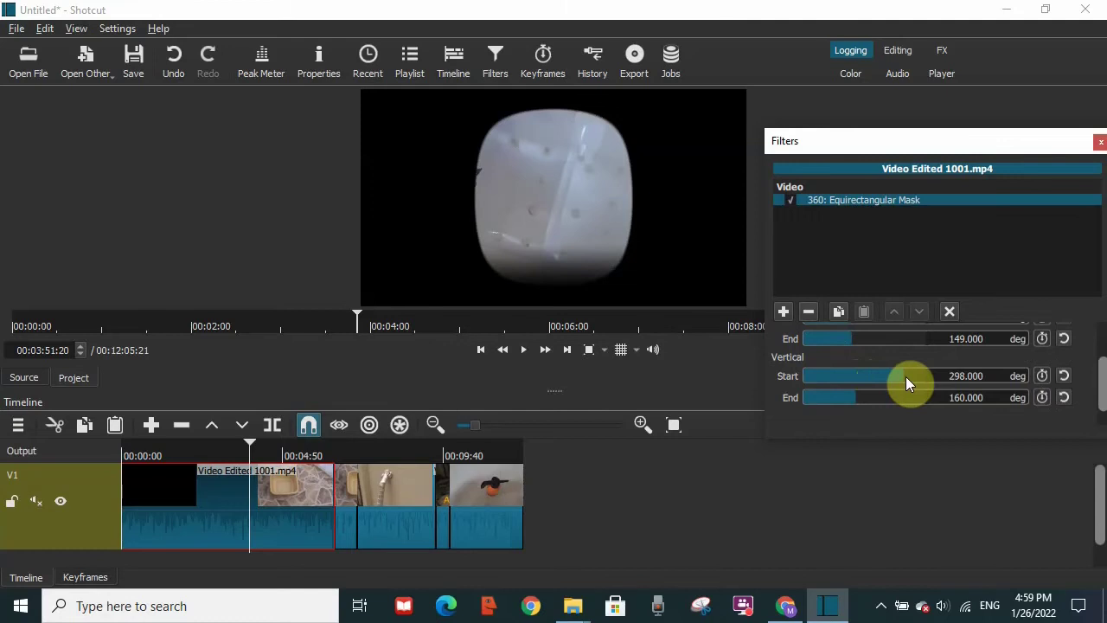
left_click_drag(906, 377, 826, 398)
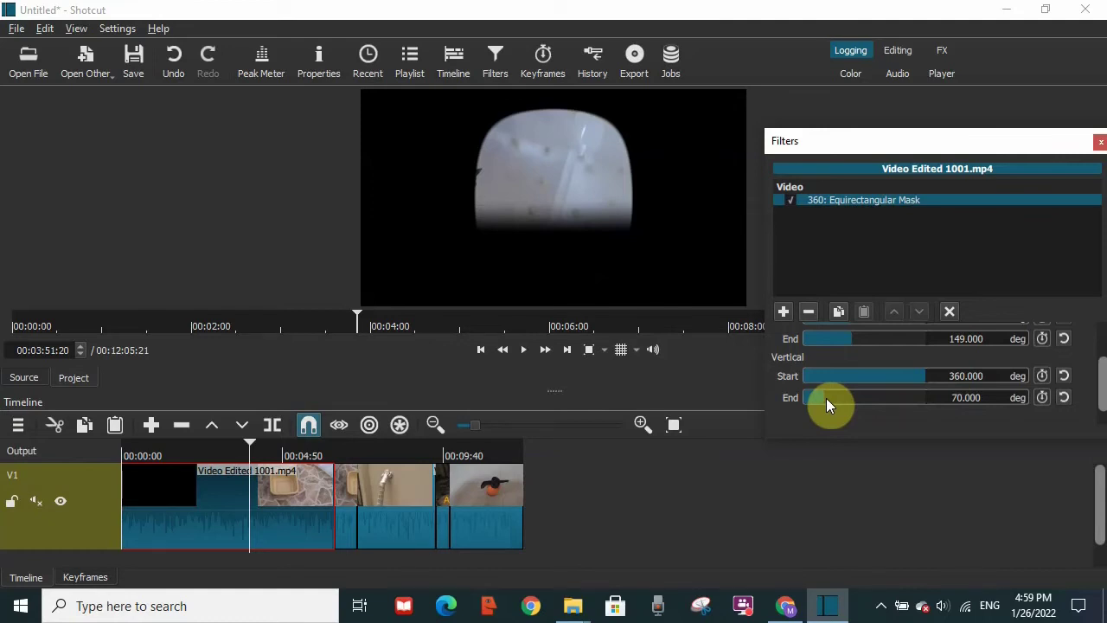
left_click_drag(826, 397, 865, 382)
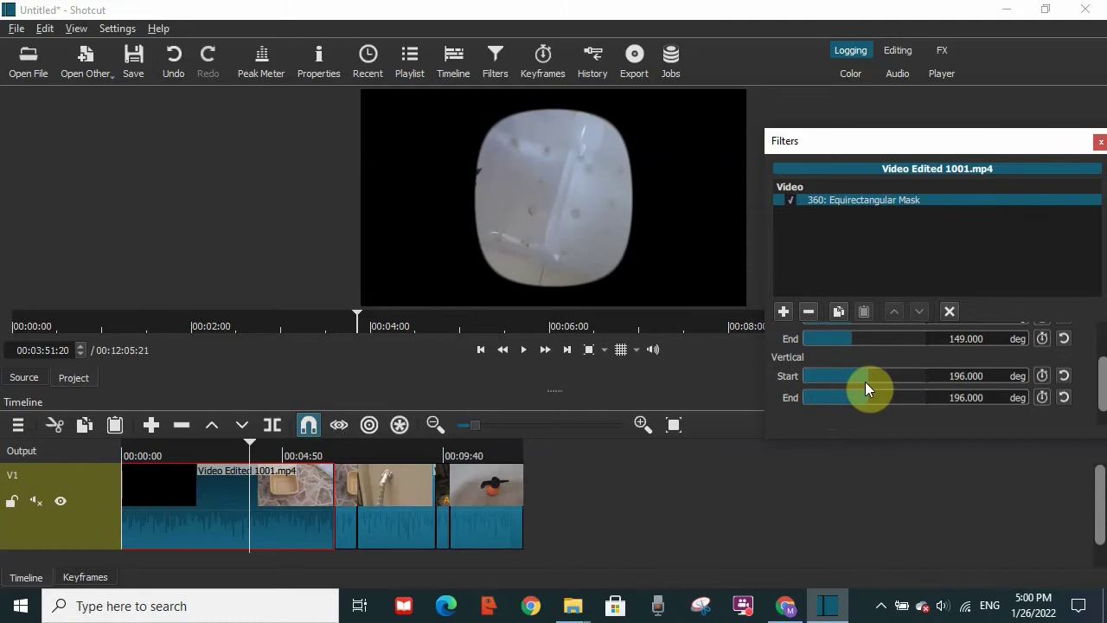
Step: Preview the masked clip and set the mask's horizontal start to 166 degrees and horizontal end to 169 degrees
scroll(865, 382, "up", 1)
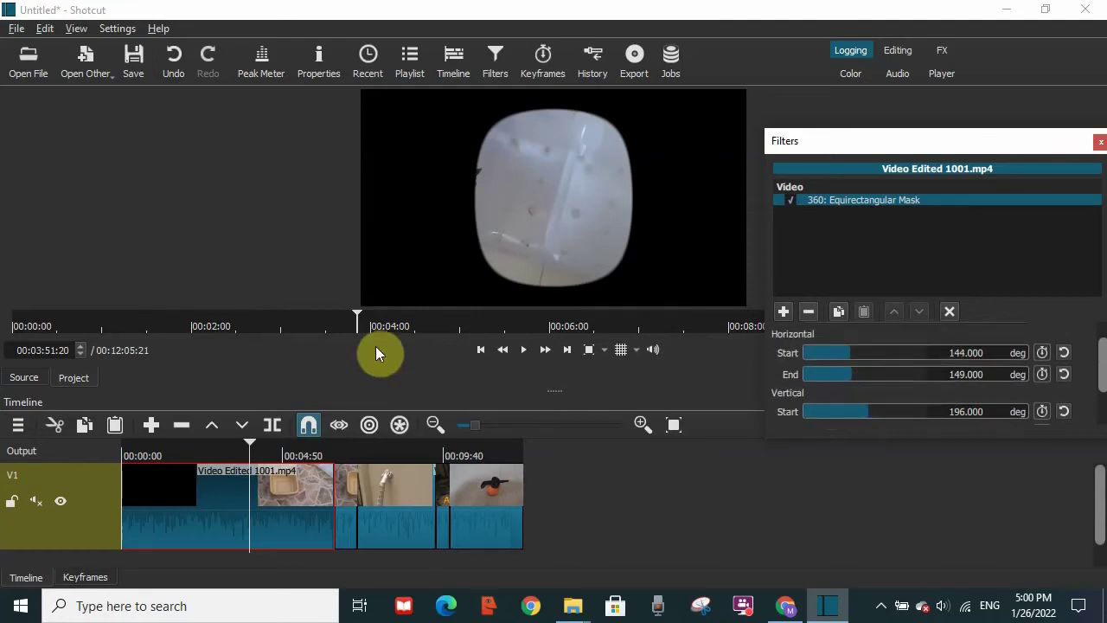
left_click(512, 355)
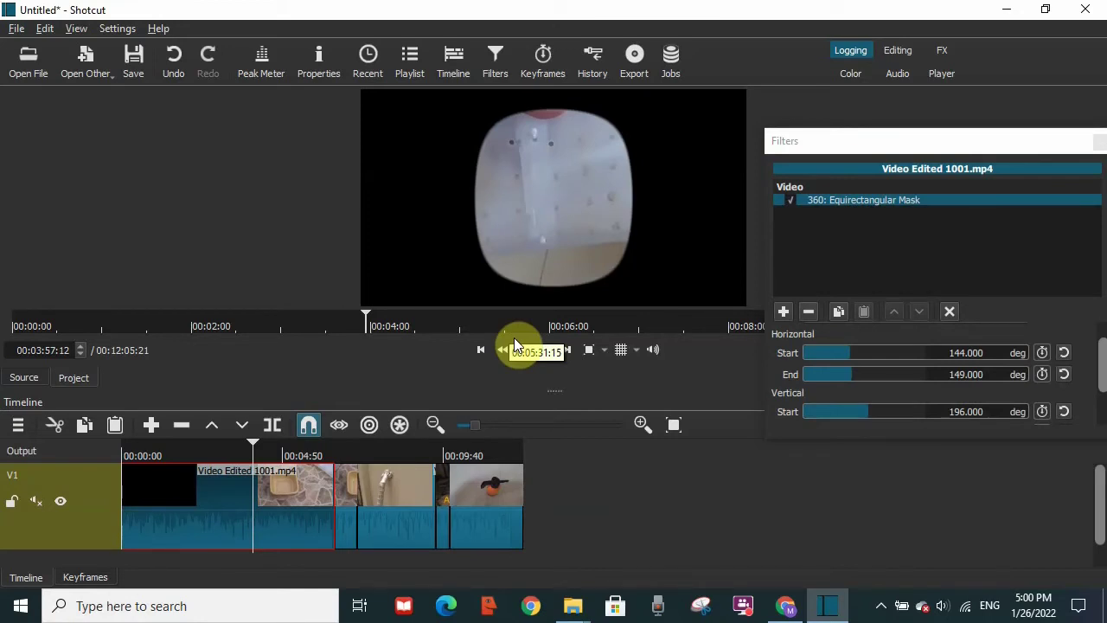
left_click(578, 132)
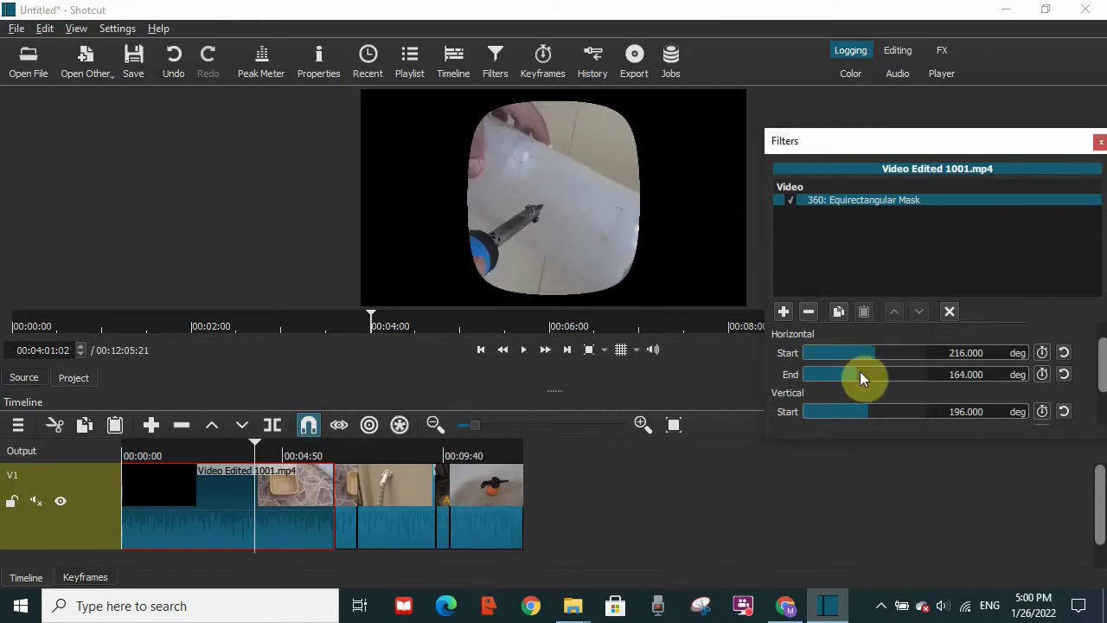
left_click_drag(859, 372, 863, 372)
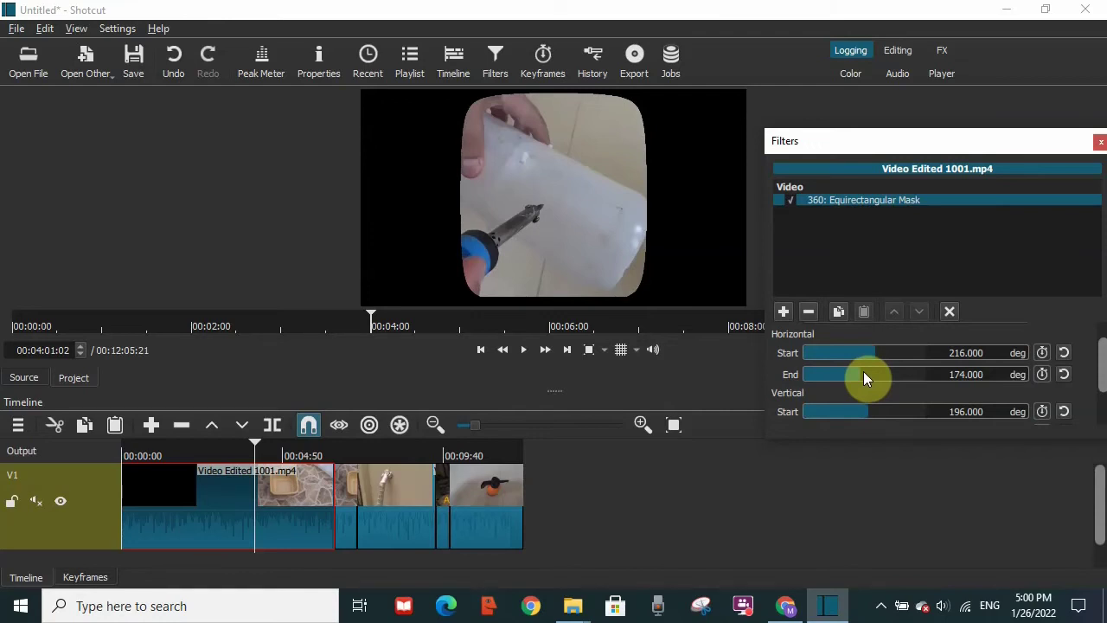
scroll(863, 371, "down", 9)
scroll(864, 353, "down", 3)
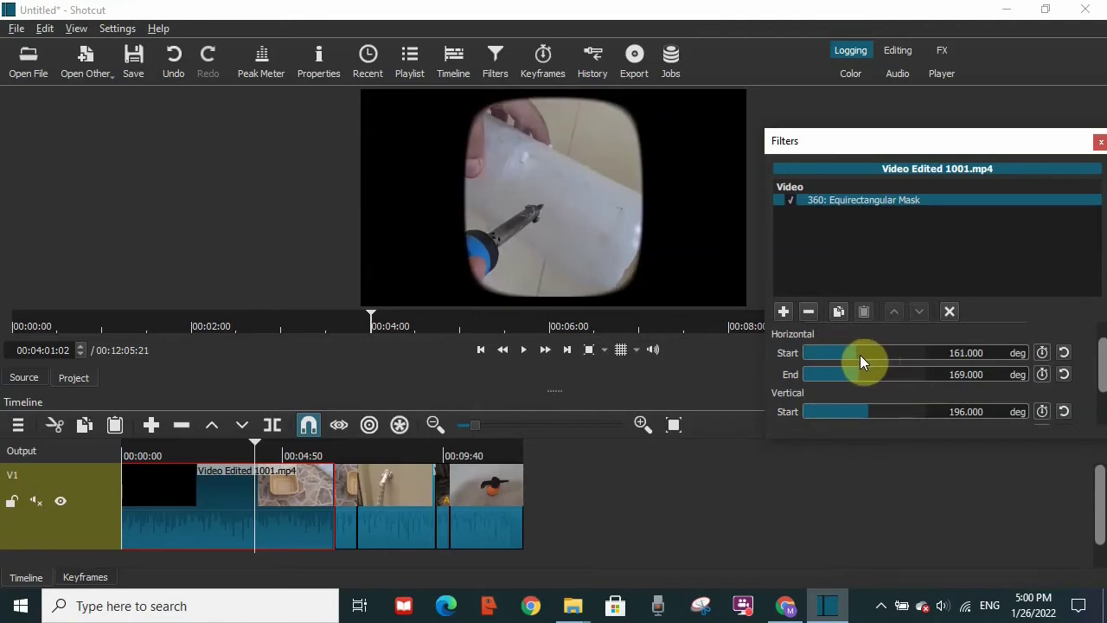
left_click(862, 355)
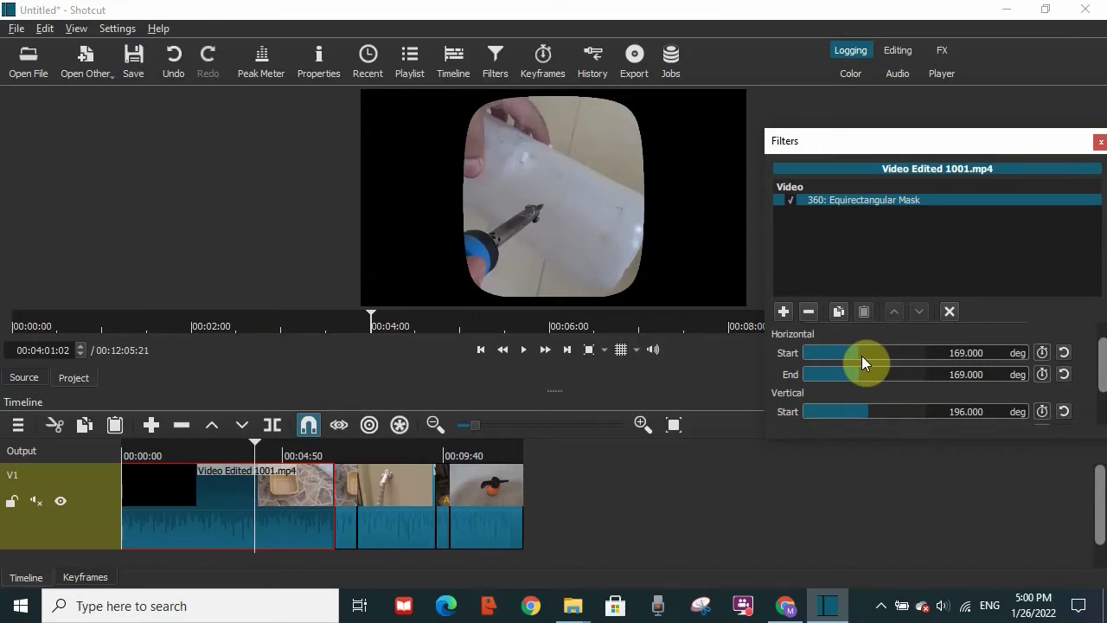
Step: Play back the masked clip and split it at about 00:03:36 on the timeline
left_click(523, 352)
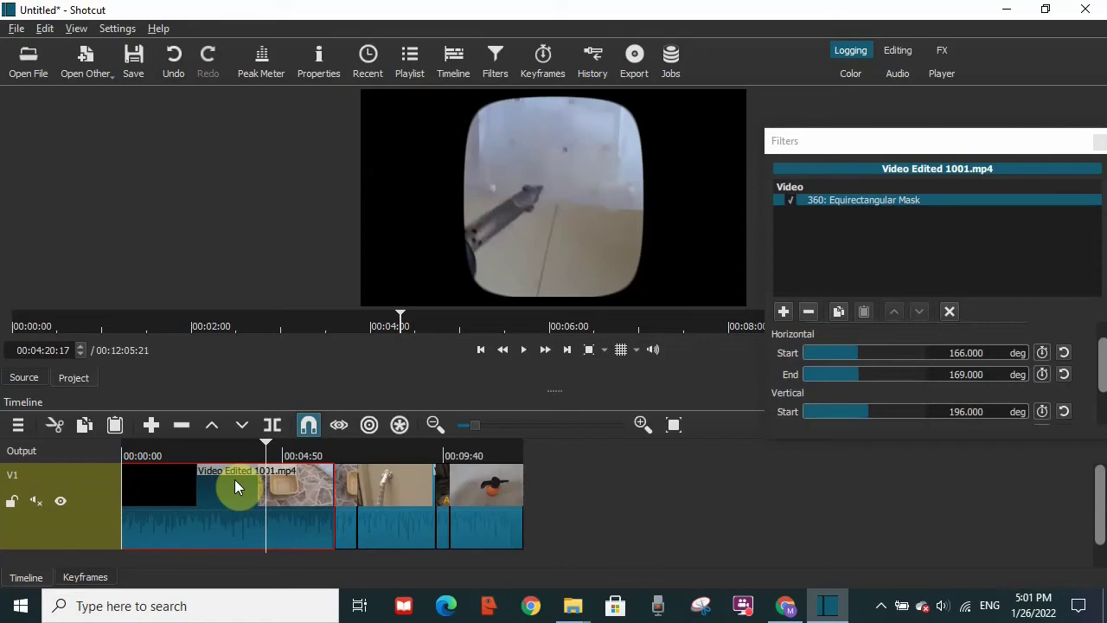
left_click(248, 444)
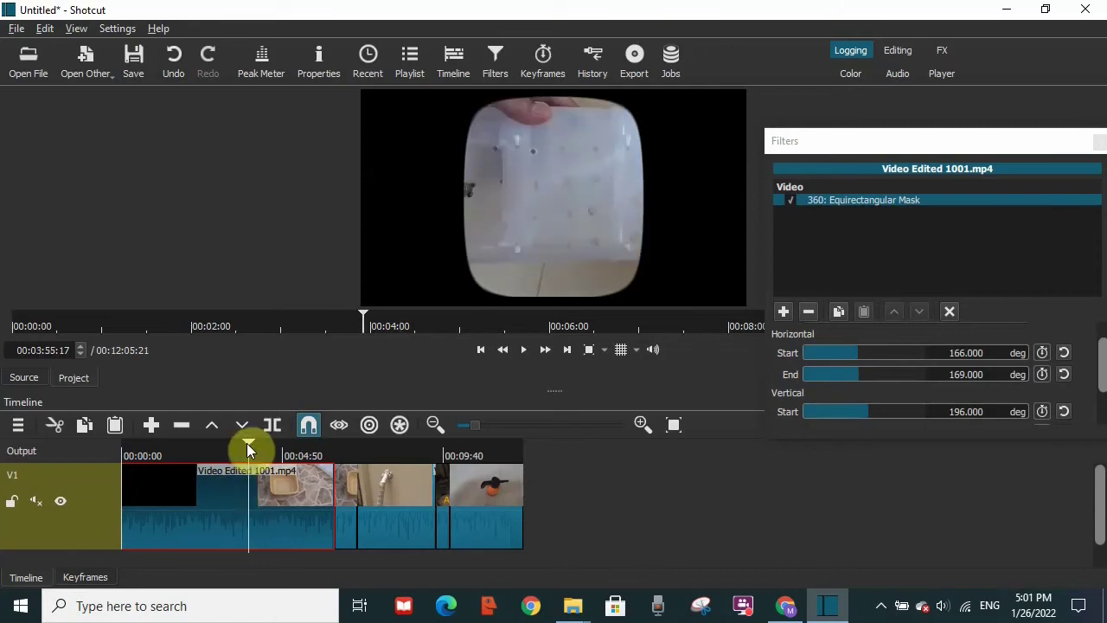
left_click_drag(247, 445, 242, 449)
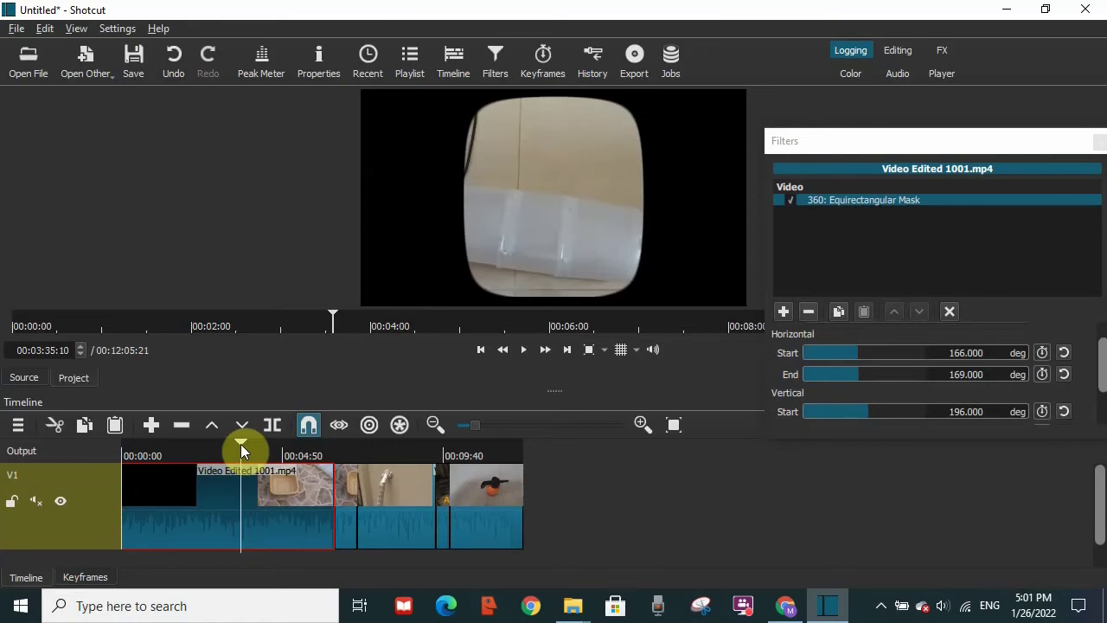
left_click(242, 448)
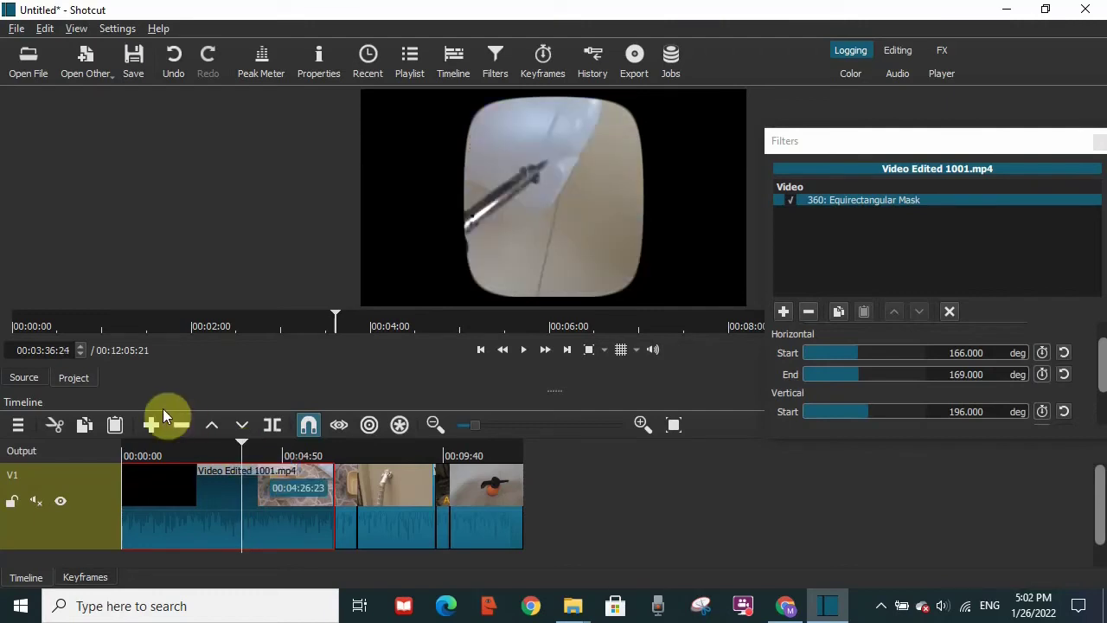
key("s")
Step: Scrub through the segment after the split and play the masked footage from about 00:04:50
left_click(269, 454)
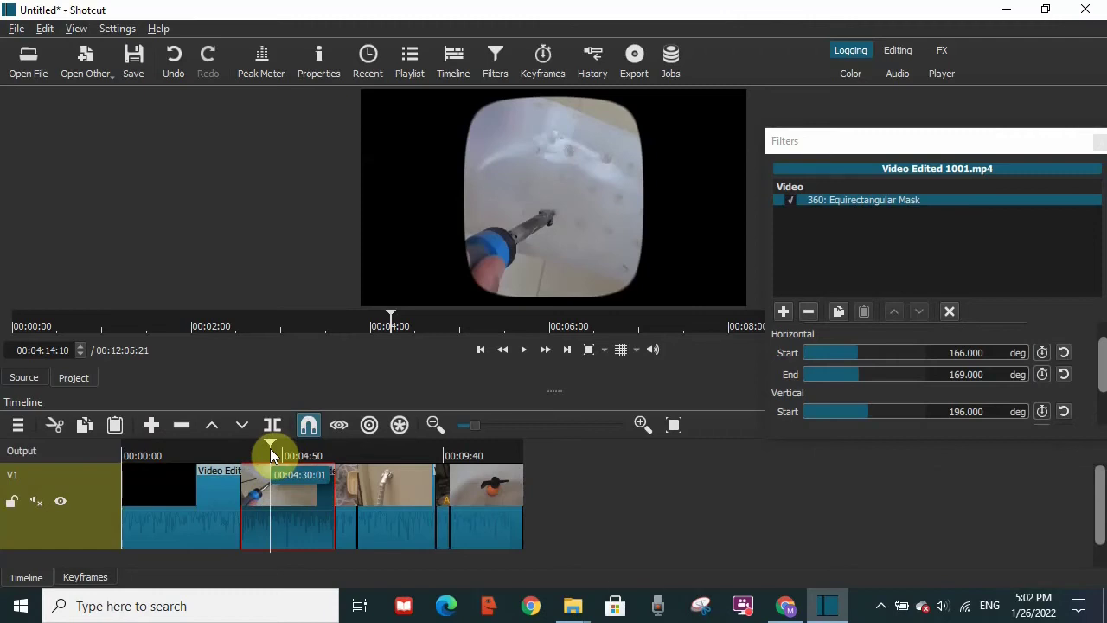
left_click(302, 453)
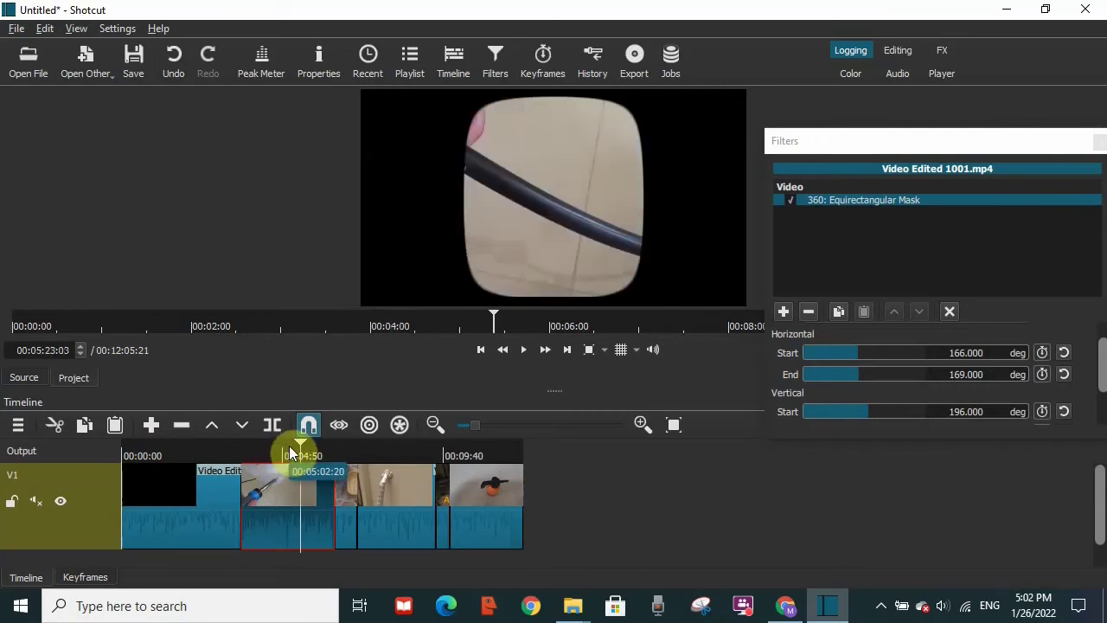
left_click(293, 449)
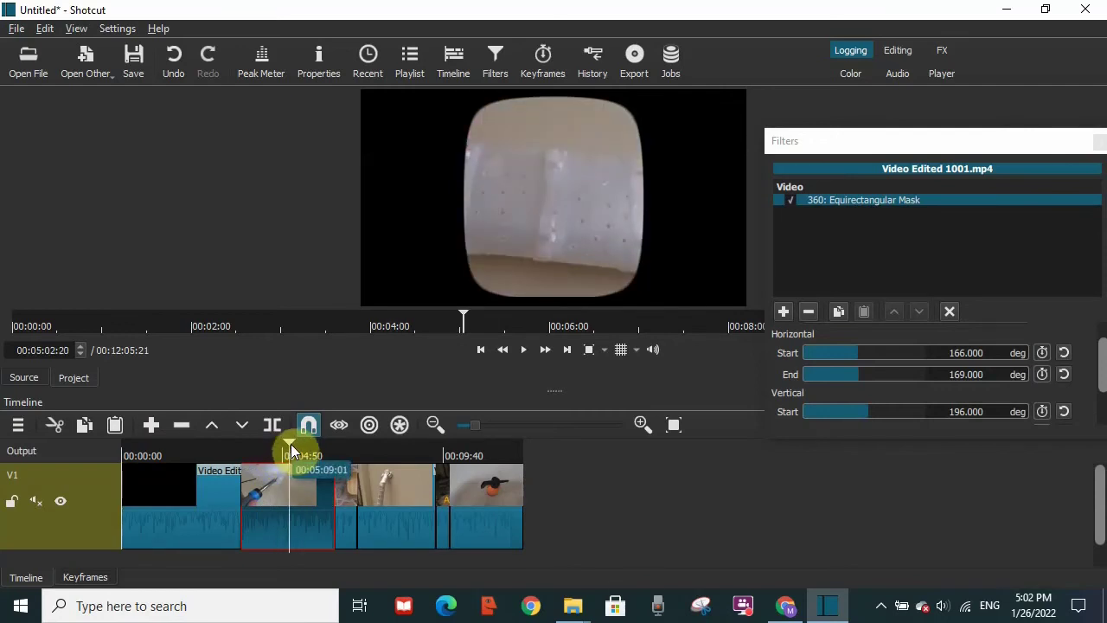
left_click_drag(291, 444, 281, 443)
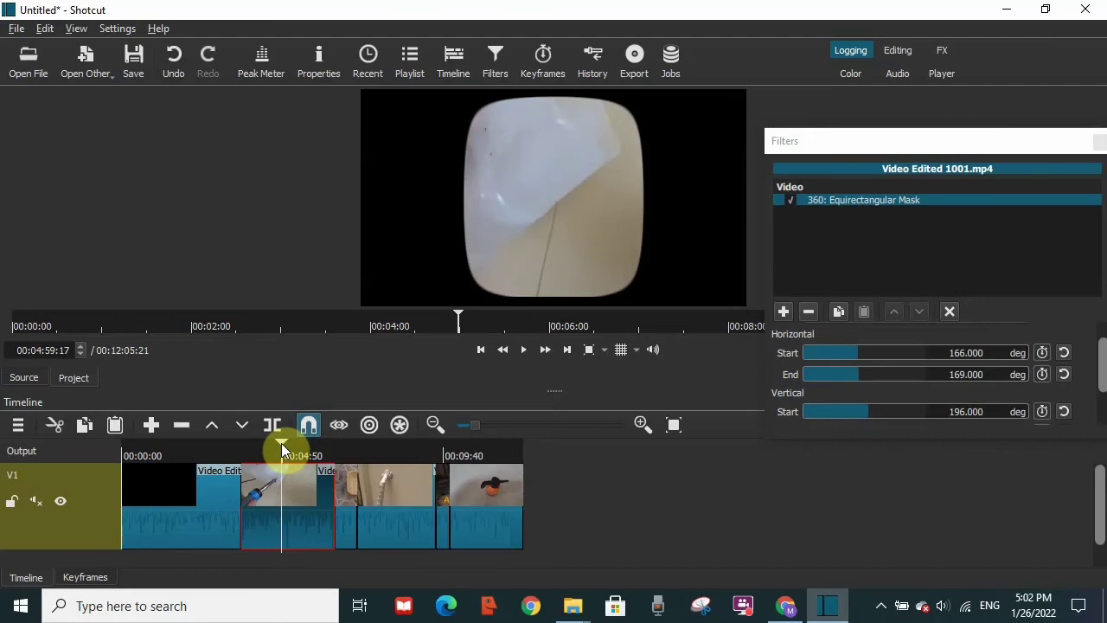
left_click(523, 350)
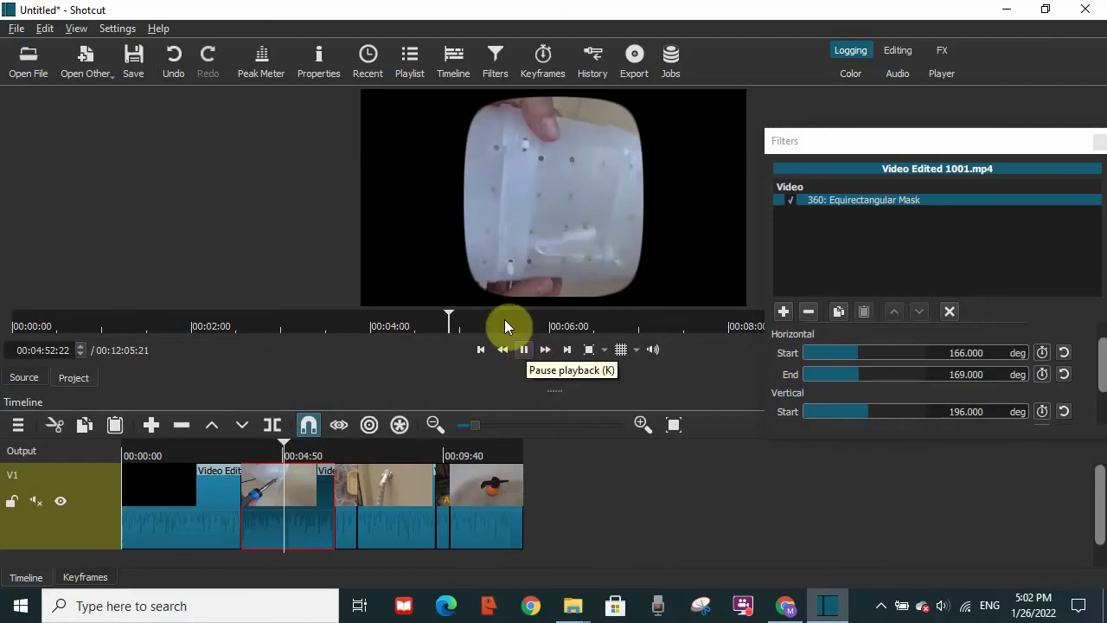
Step: Stop playback and split the masked clip at about 00:04:53, keeping the middle segment in place between the two splits
key("k")
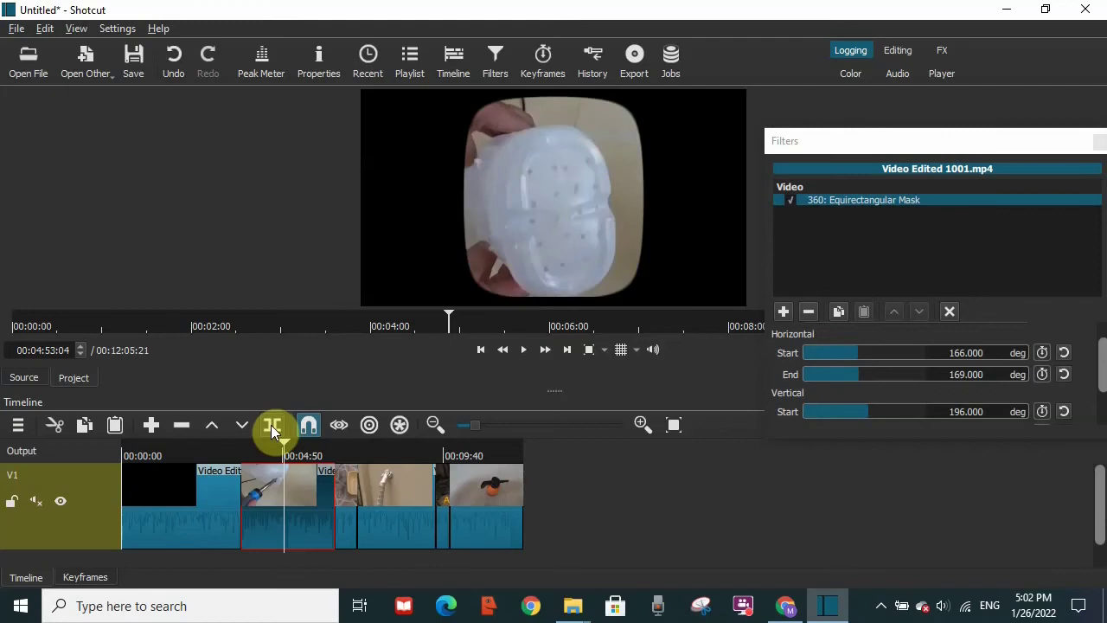
left_click(270, 425)
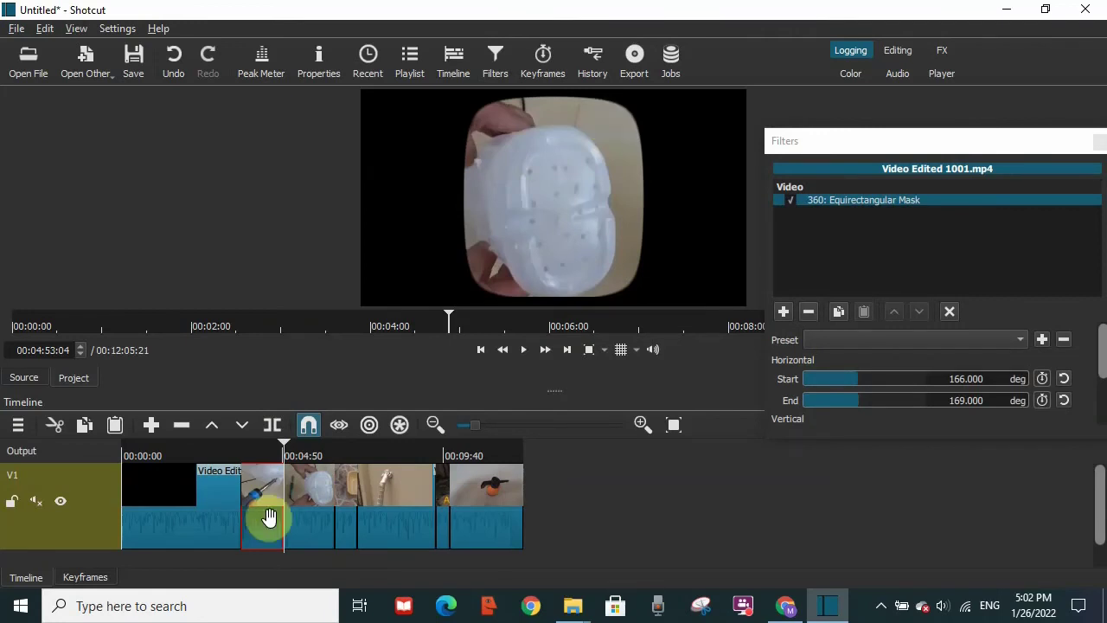
left_click_drag(269, 517, 245, 517)
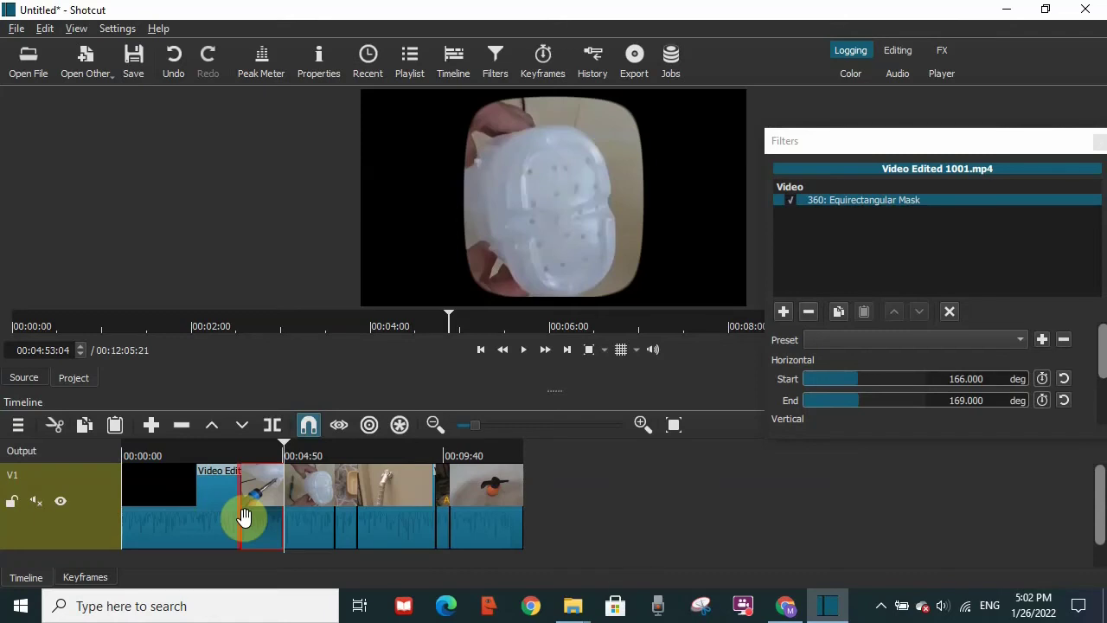
Step: Disable the 360: Equirectangular Mask on the first segment and preview the footage leading across the first split
left_click(241, 519)
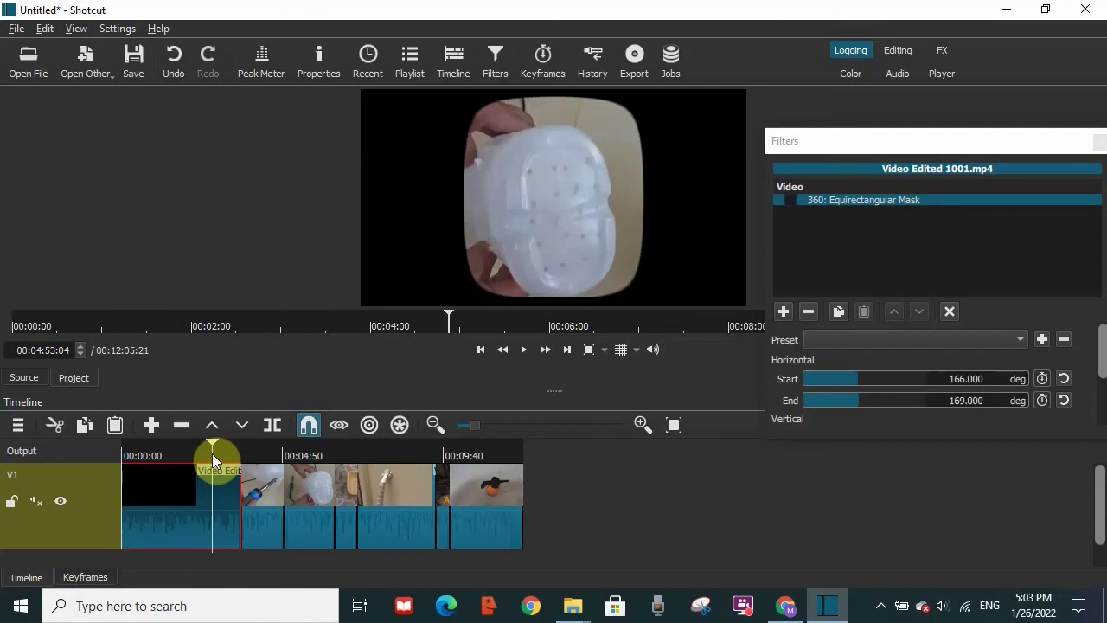
left_click(212, 454)
key("space")
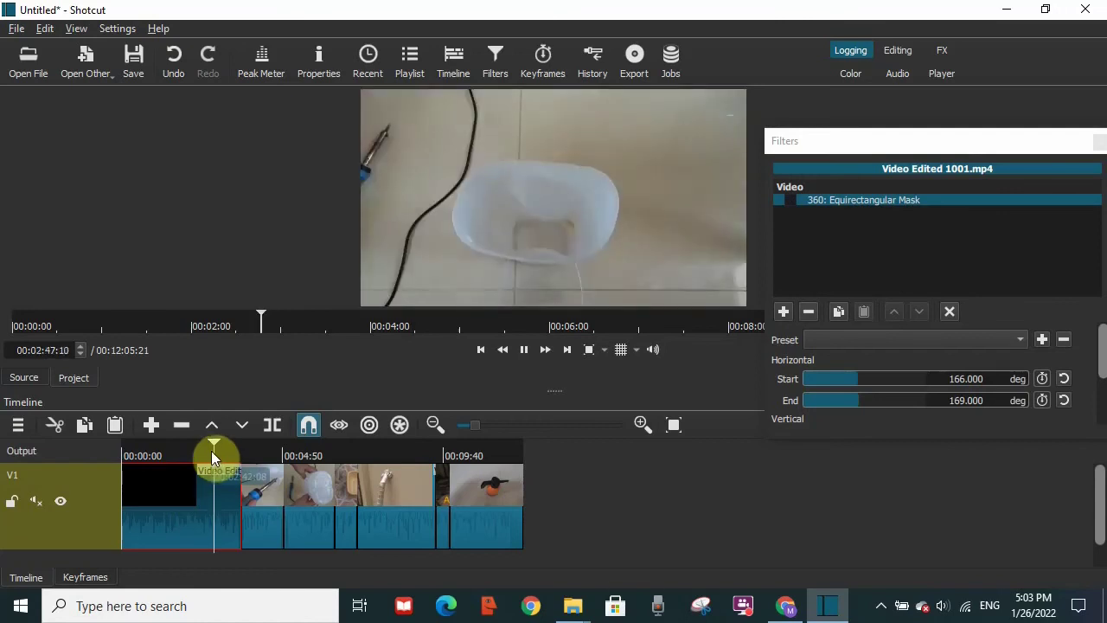
left_click_drag(215, 447, 239, 446)
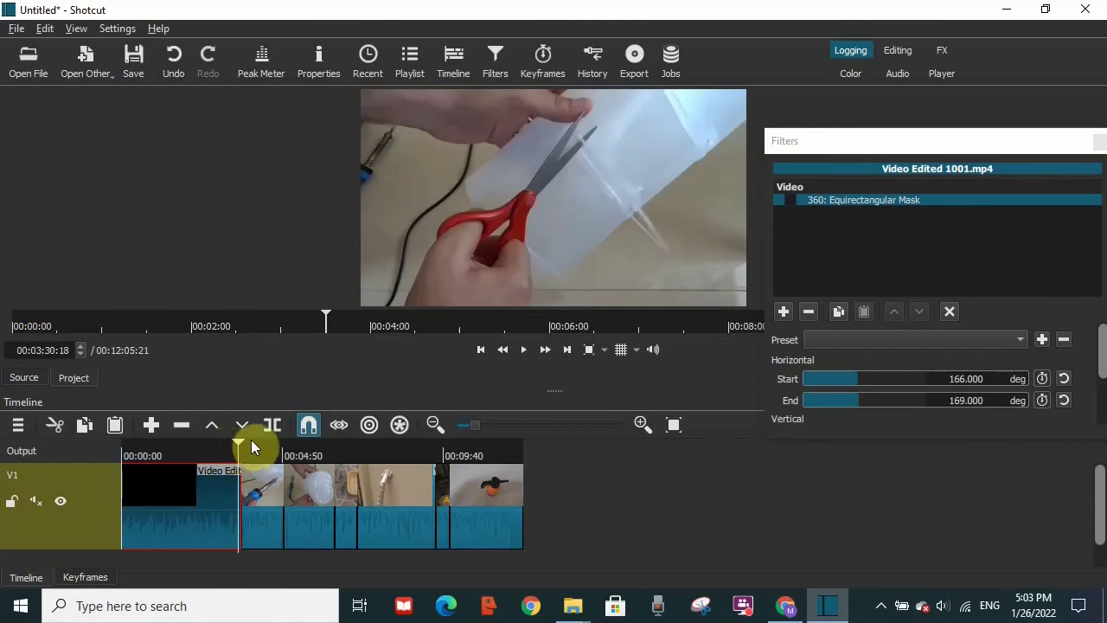
key("space")
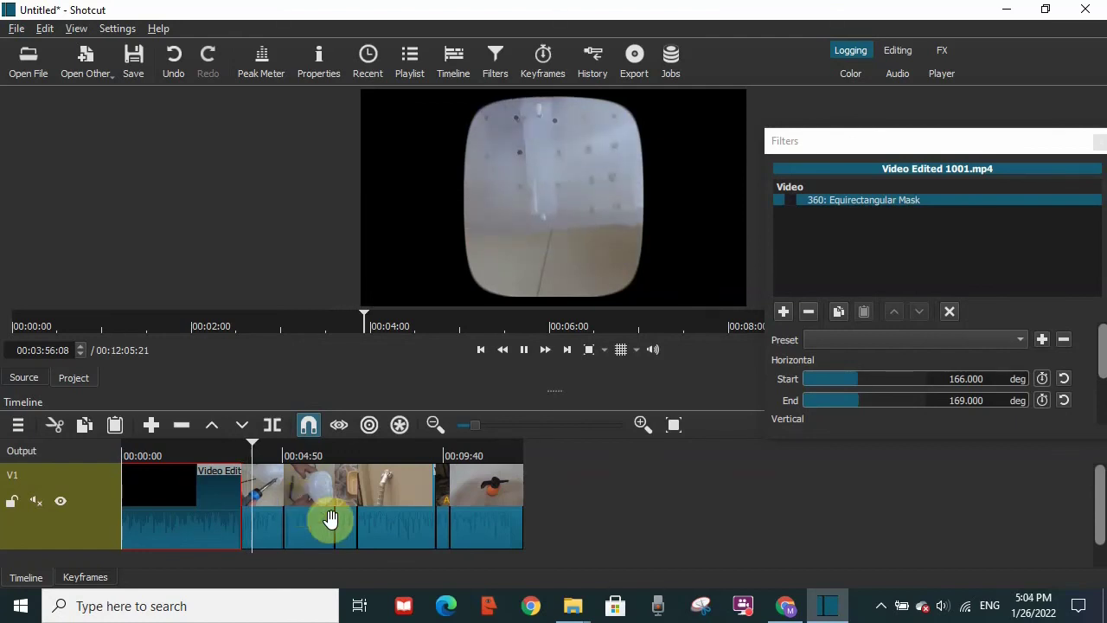
Step: Disable the 360: Equirectangular Mask on the segment that starts at the 00:04:53 split
left_click(330, 517)
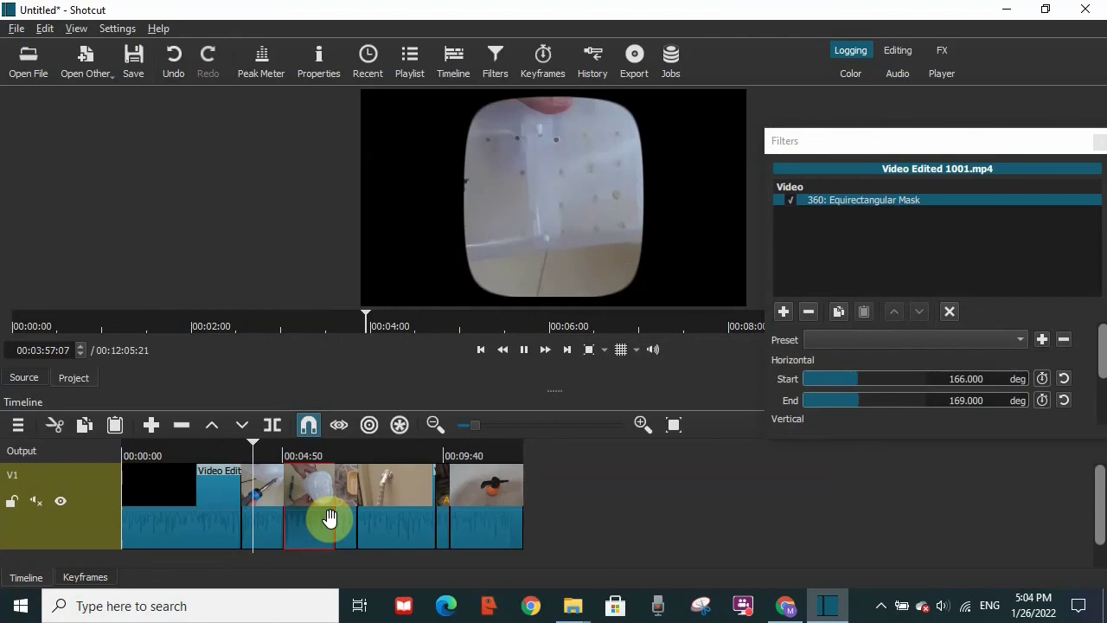
left_click(789, 203)
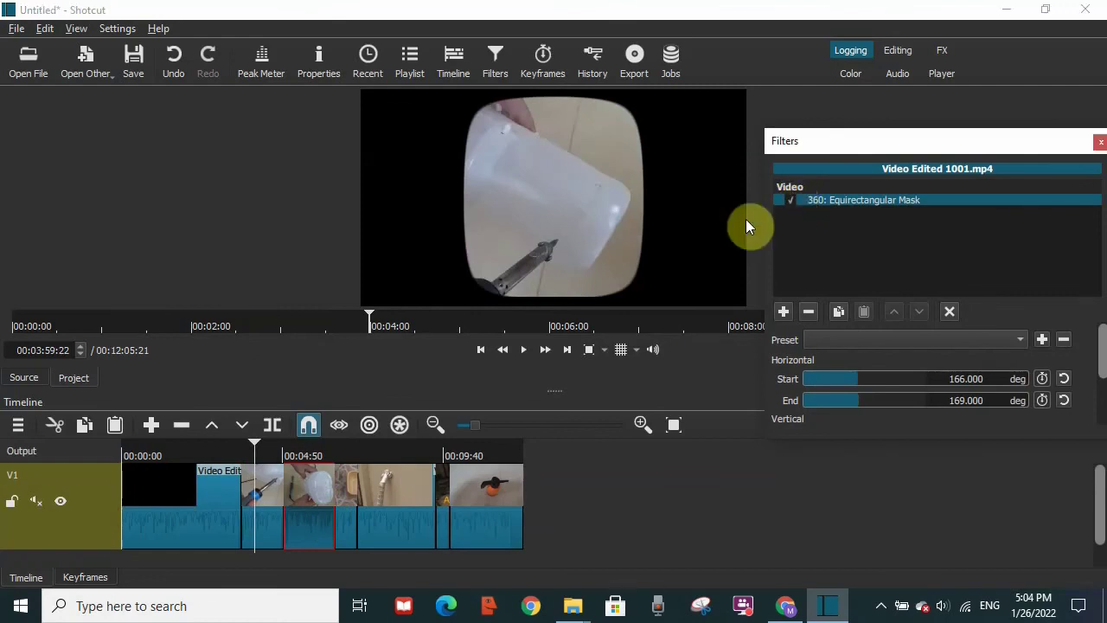
left_click(789, 199)
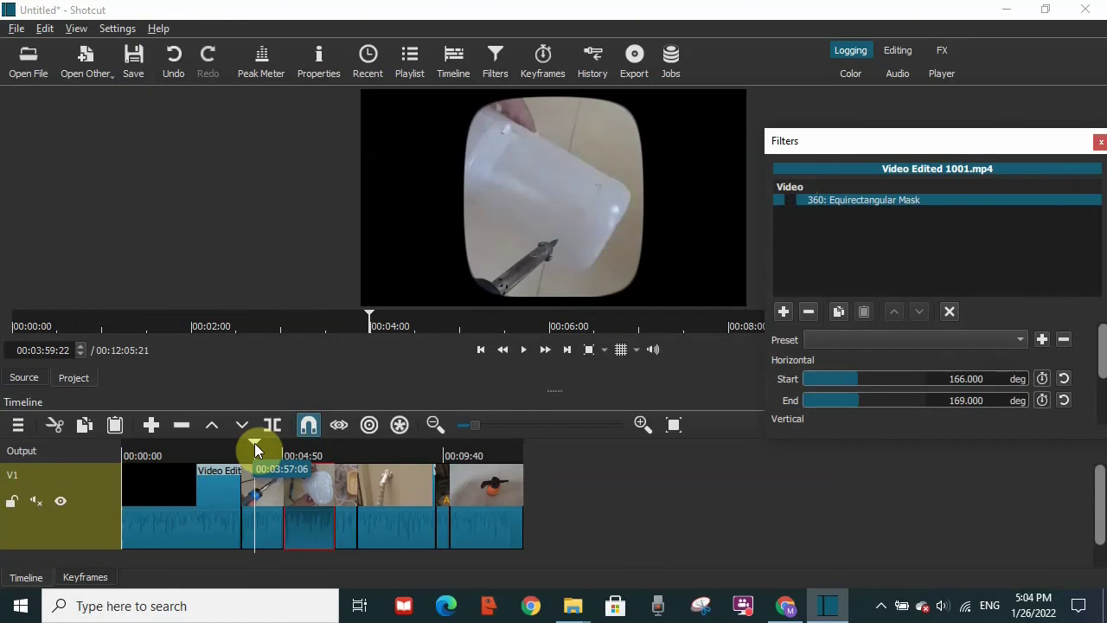
Step: Preview the footage on both sides of the 00:04:53 split to check where the mask ends
left_click(282, 455)
key("space")
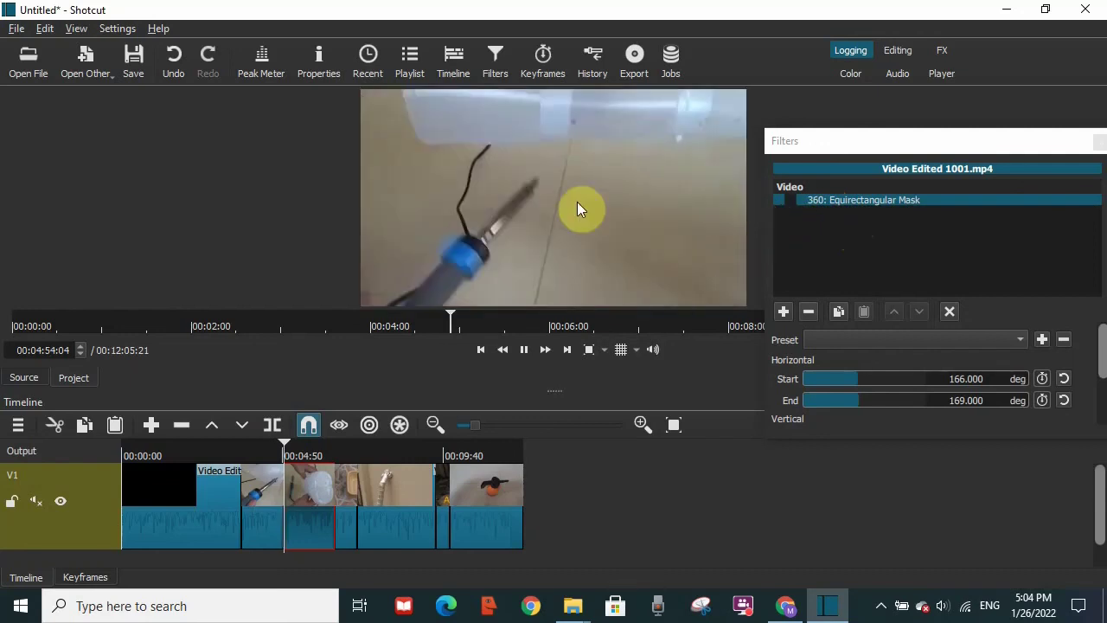
left_click(275, 448)
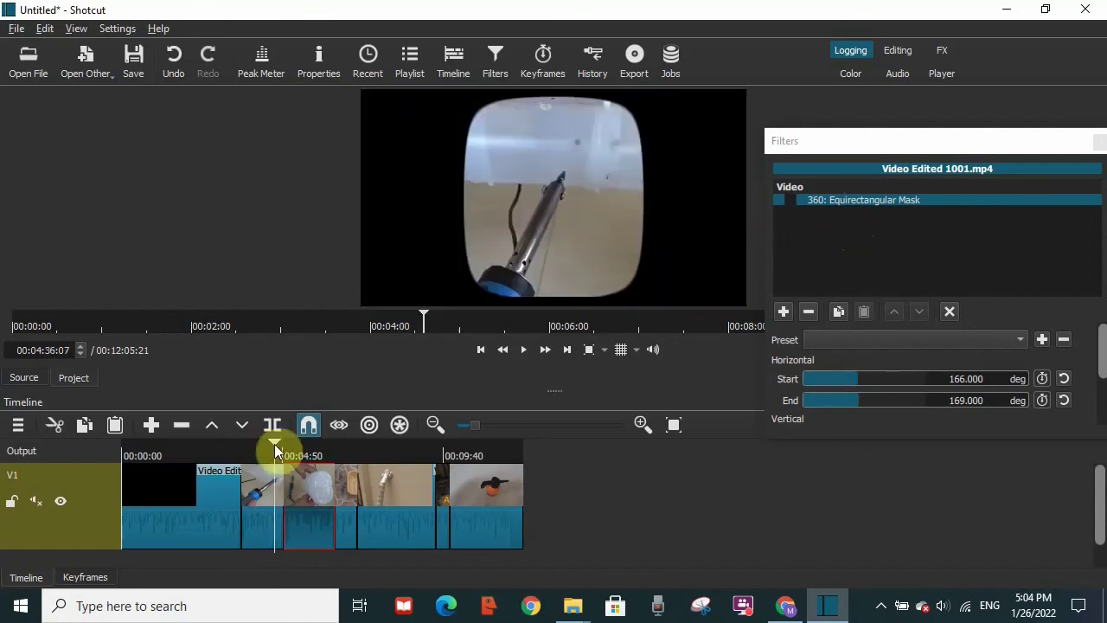